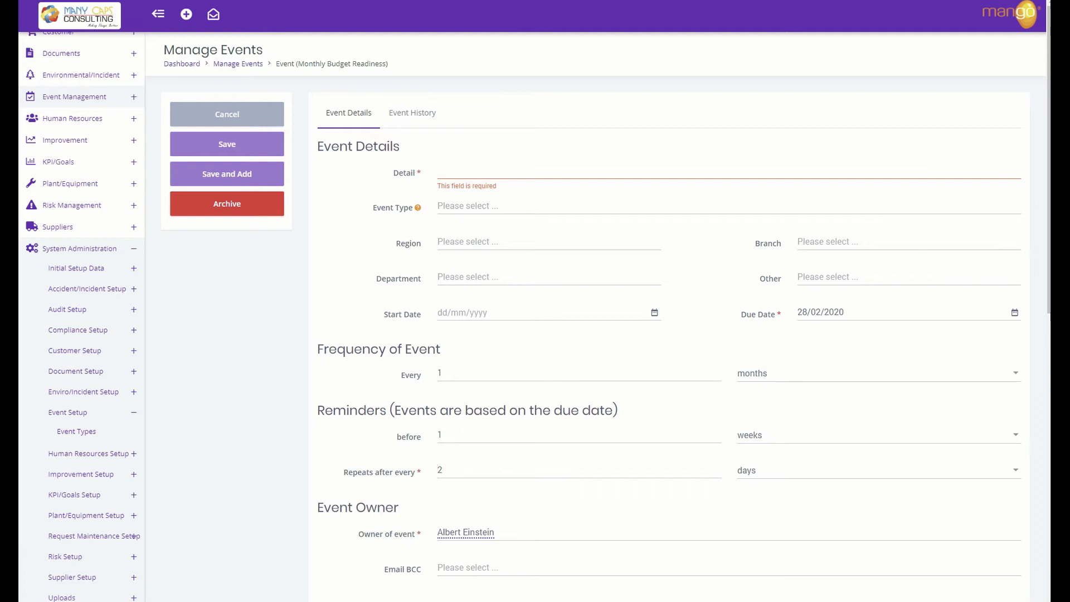
Enter the budget review detail text and set the event type to Budget Review Submissions.
left_click(493, 168)
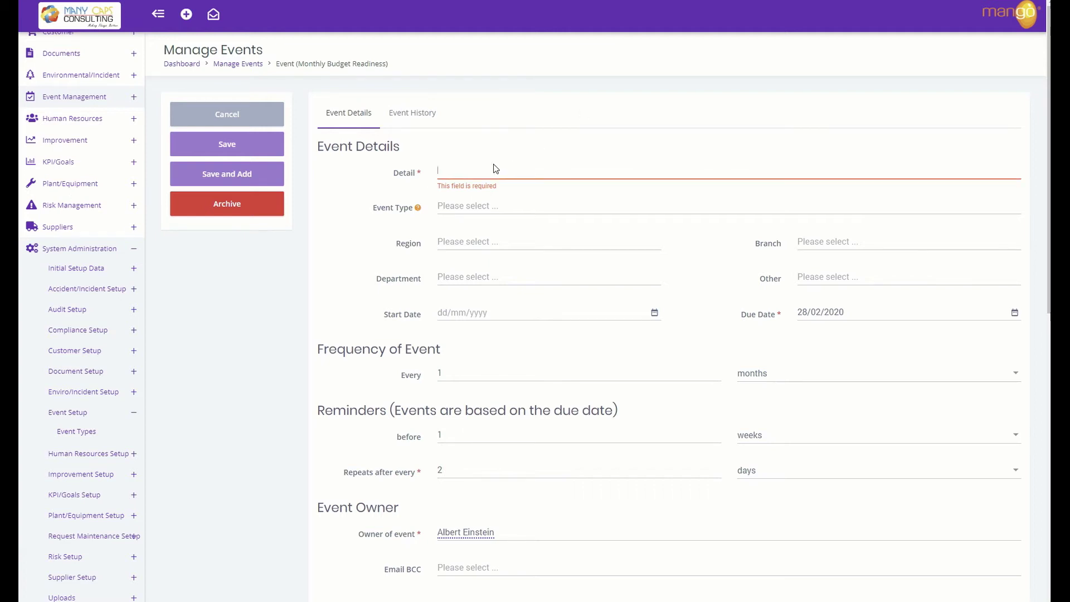
type("Budget Review: Time to Prepare & Submit your Monthly Budget")
left_click(530, 210)
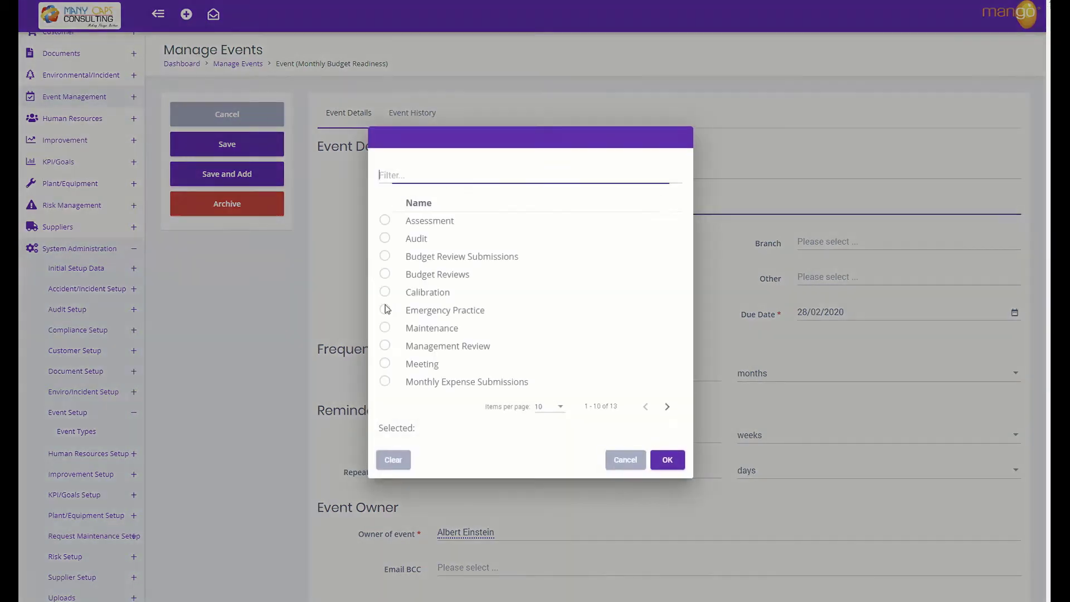
left_click(385, 255)
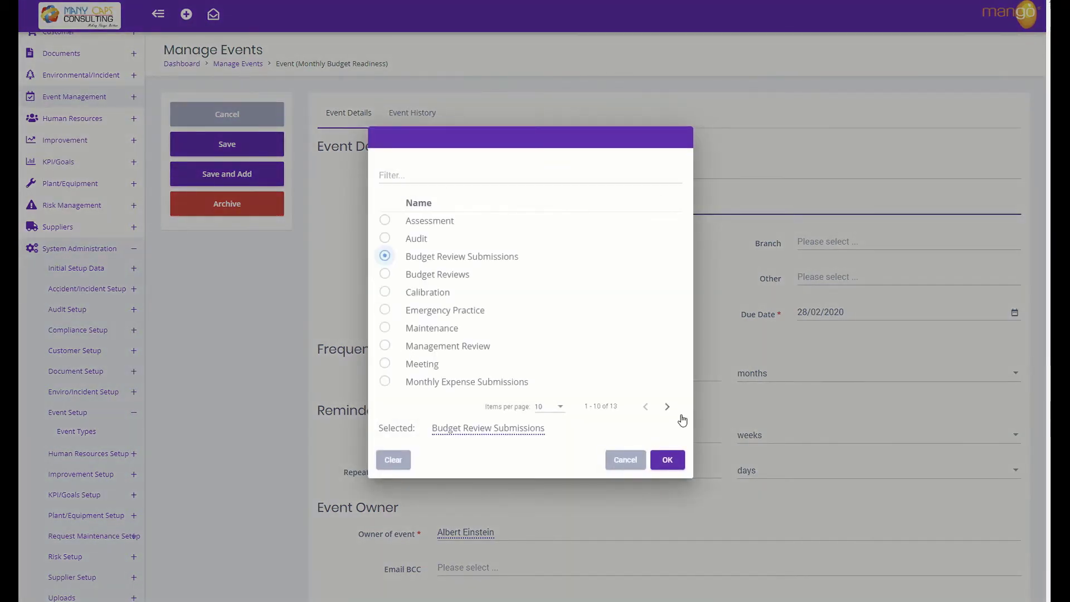
left_click(667, 462)
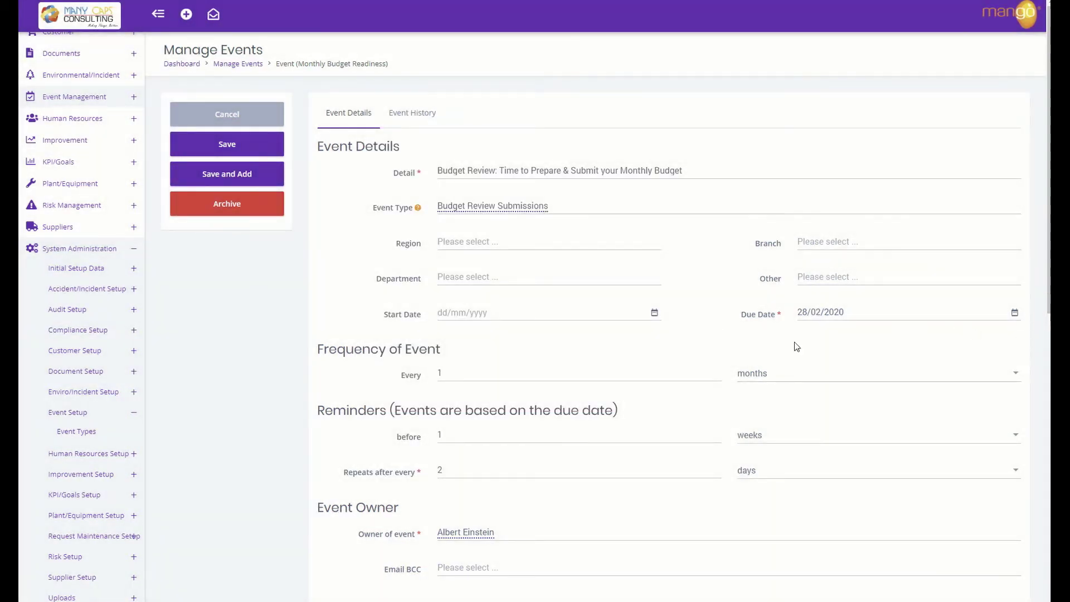
scroll(504, 275, "down", 3)
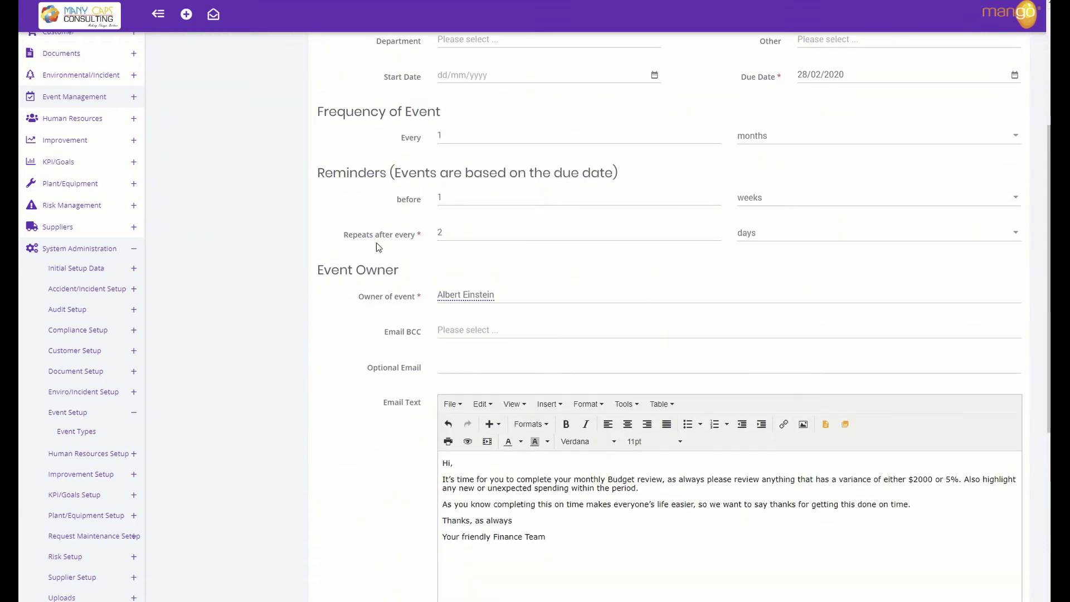
scroll(376, 247, "down", 3)
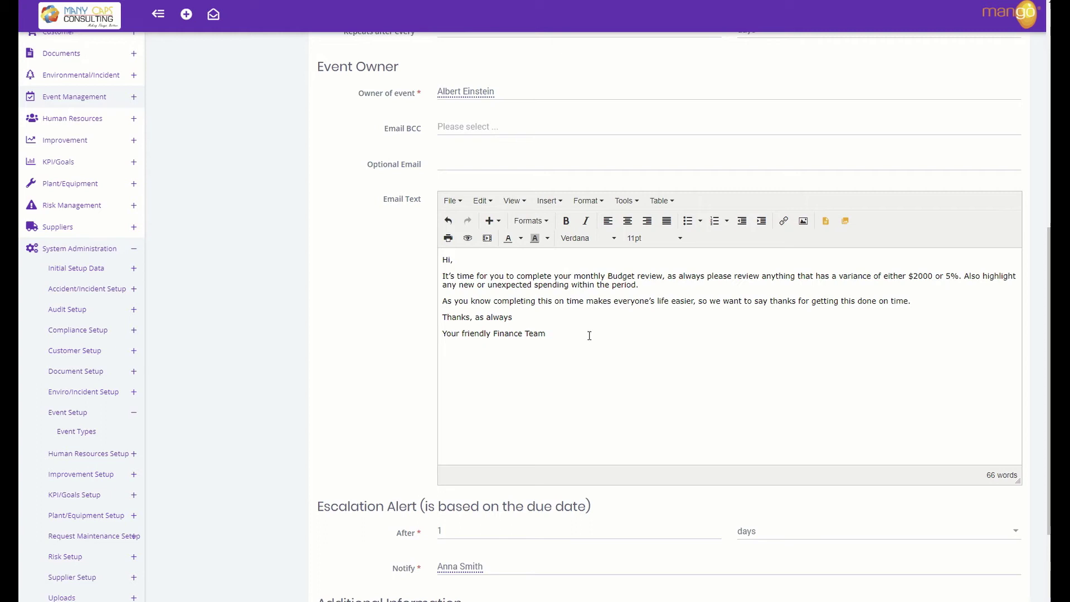
scroll(542, 365, "down", 2)
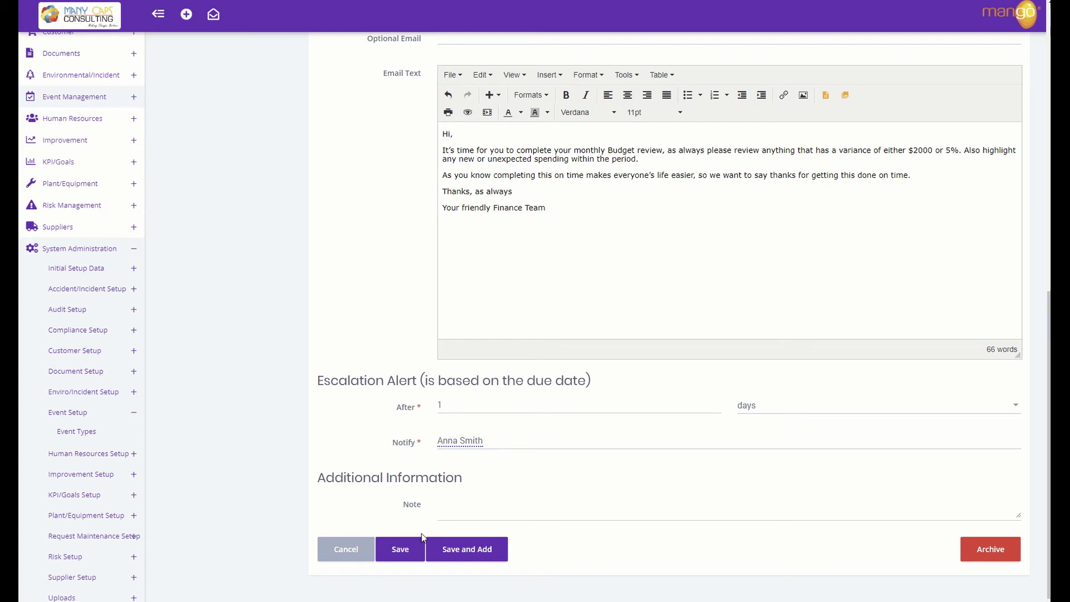
Save the event so it becomes a read-only record with calculated reminder dates.
left_click(398, 548)
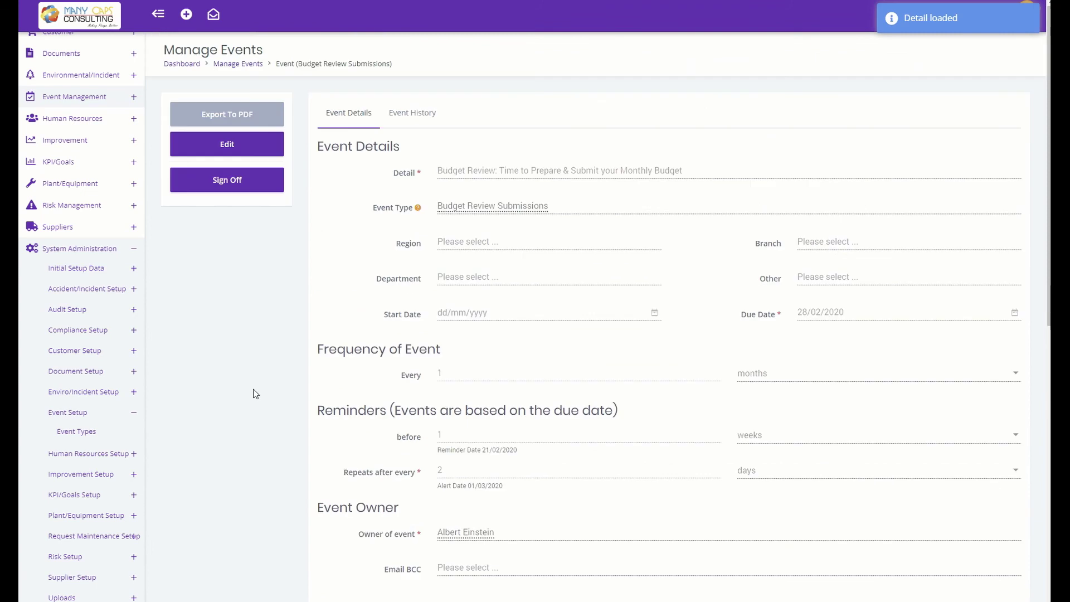